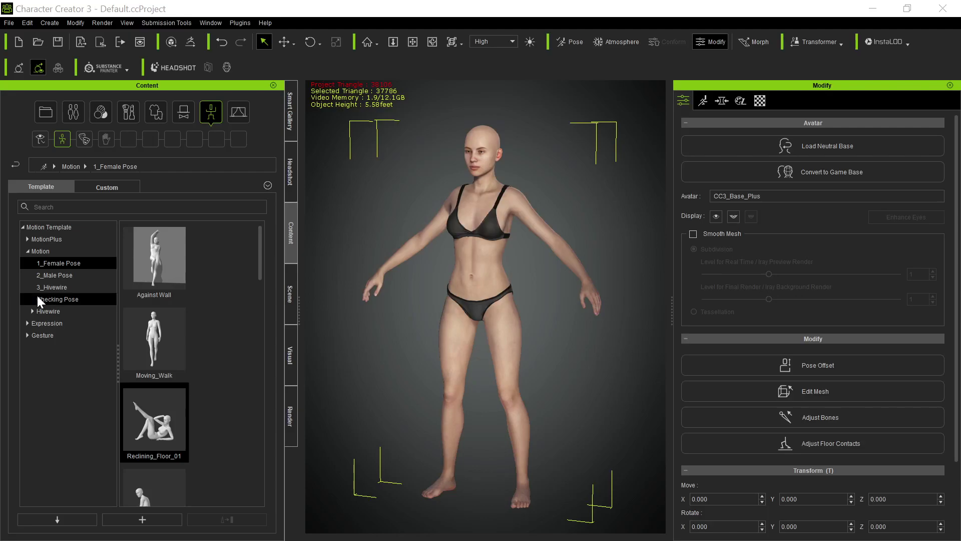
# Step: Load CyberPunk.fbx through the CC3+ Transformer, using the advanced detection and loading of DAZ textures
pyautogui.moveTo(129, 234); pyautogui.dragTo(746, 77)
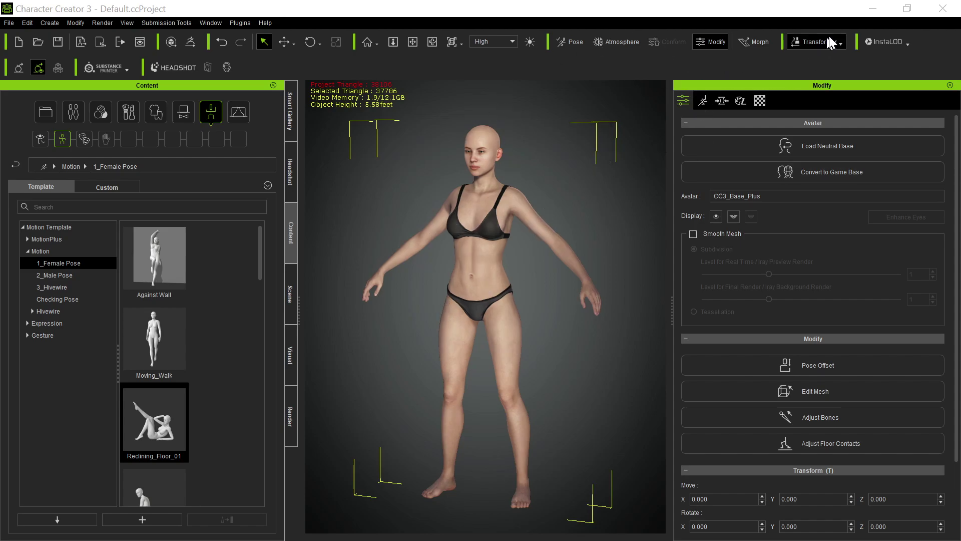
pyautogui.click(841, 41)
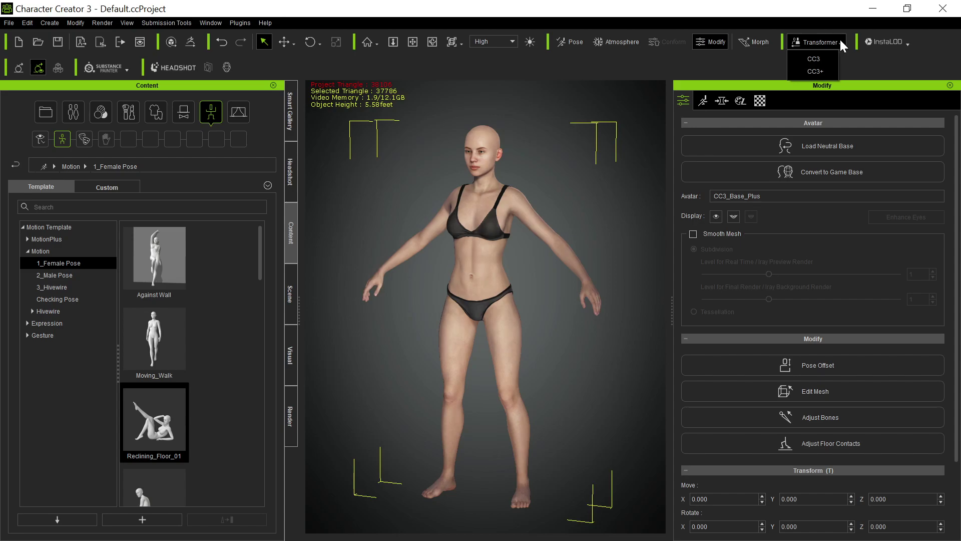
pyautogui.click(821, 70)
pyautogui.click(185, 144)
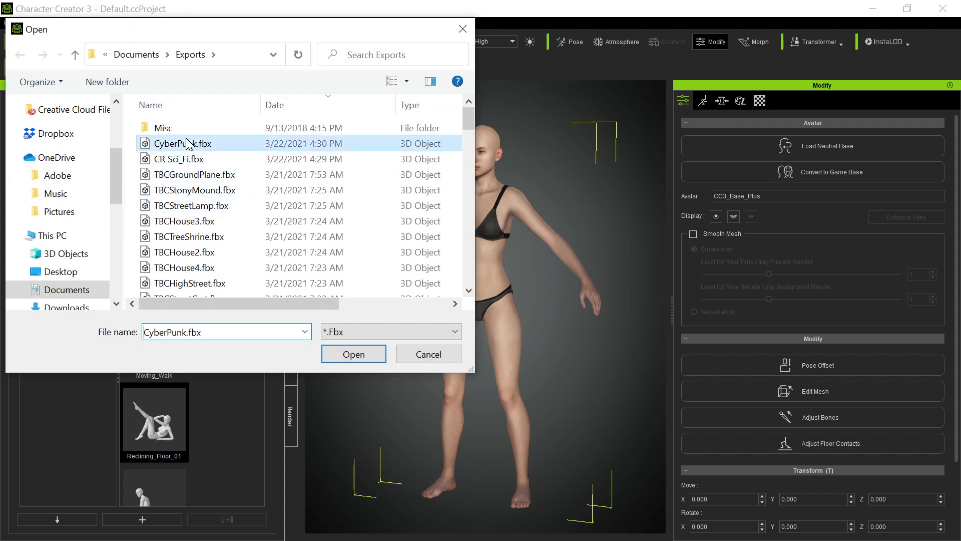
pyautogui.click(354, 355)
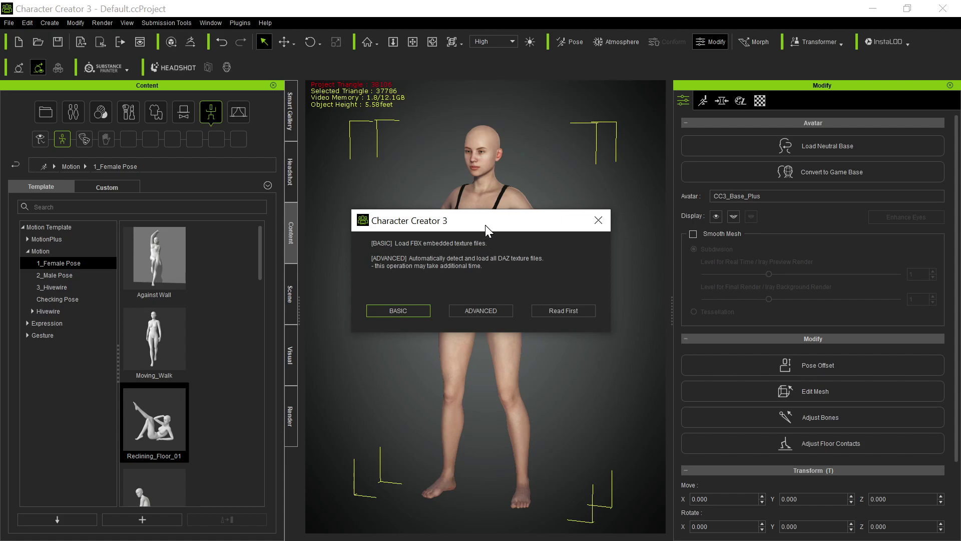
pyautogui.moveTo(485, 224); pyautogui.dragTo(474, 330)
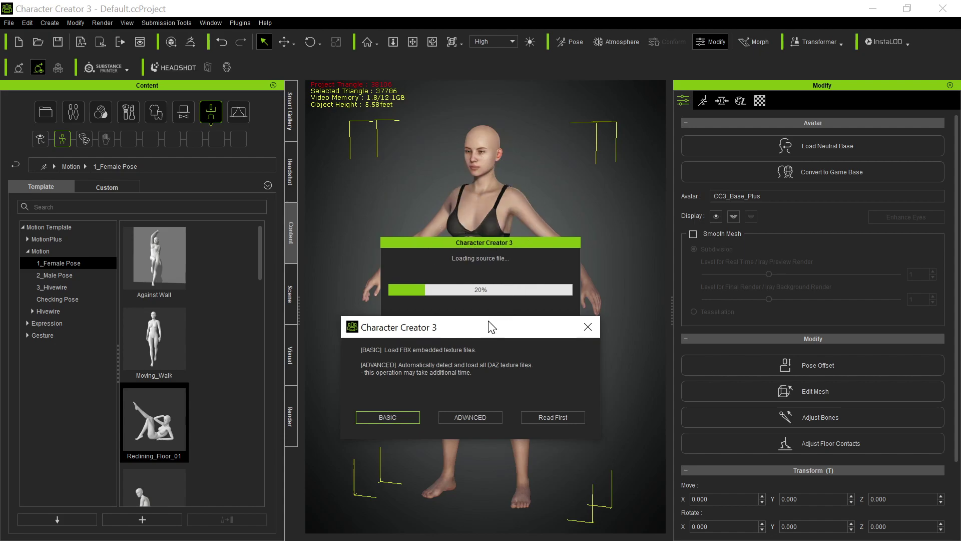
pyautogui.moveTo(490, 327); pyautogui.dragTo(515, 183)
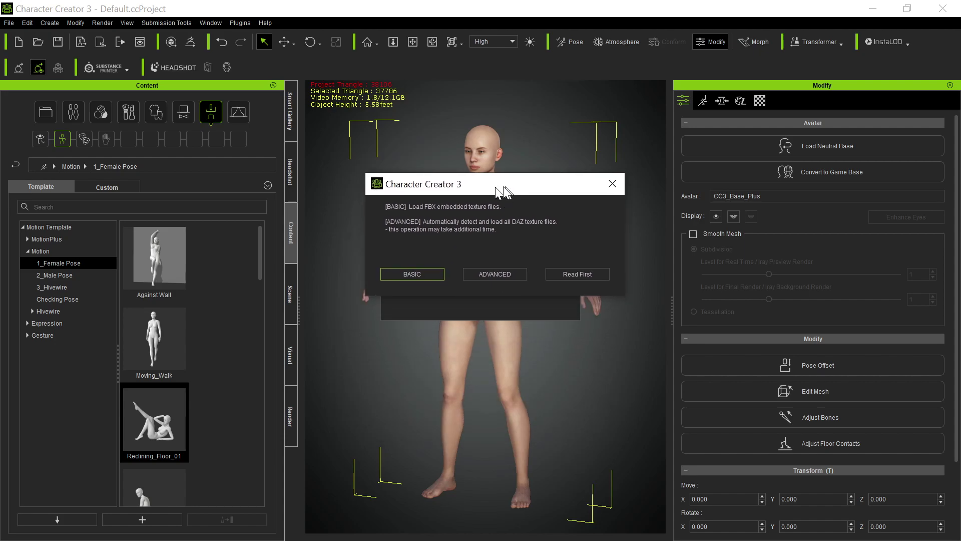
pyautogui.click(495, 273)
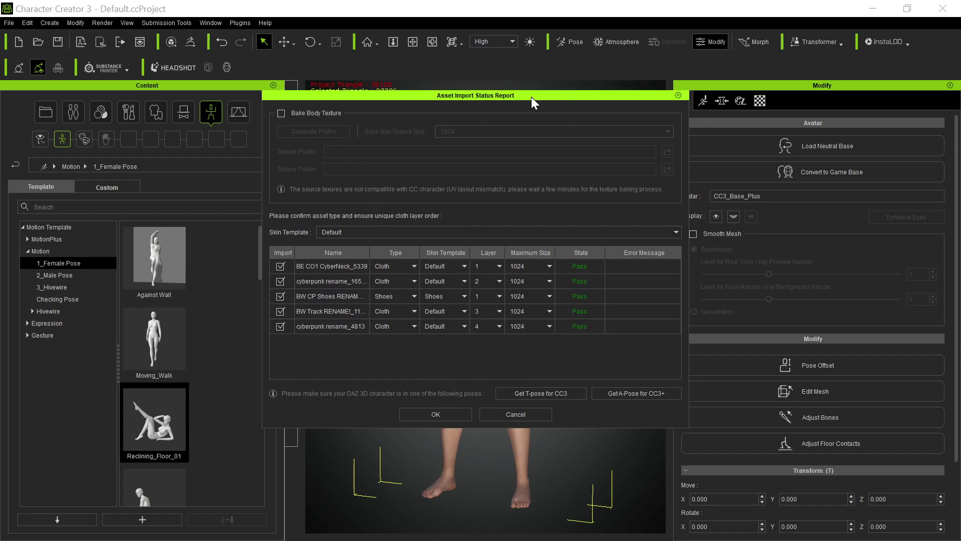
# Step: Accept the asset import with every listed cloth and shoe item included, default skin template and body texture baking off
pyautogui.moveTo(532, 98); pyautogui.dragTo(549, 199)
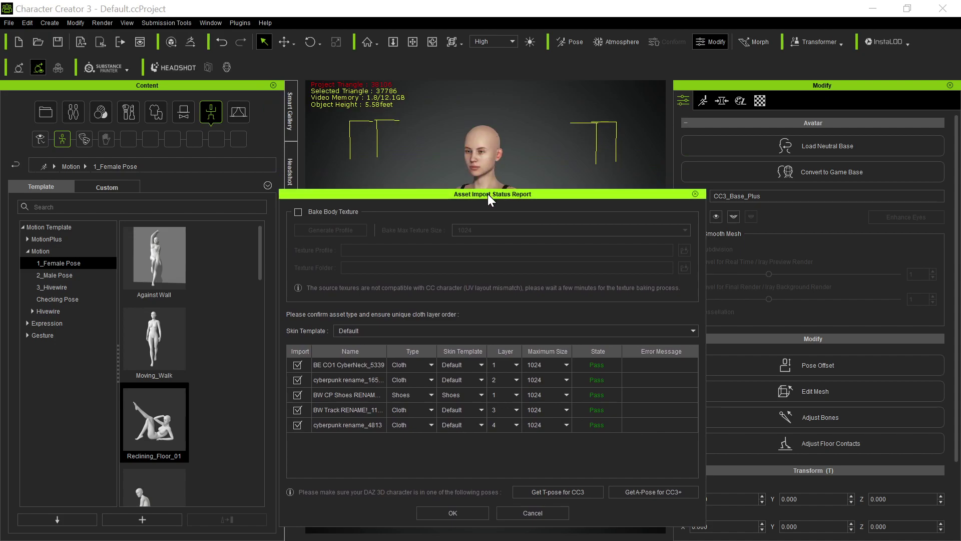
pyautogui.moveTo(487, 194); pyautogui.dragTo(476, 120)
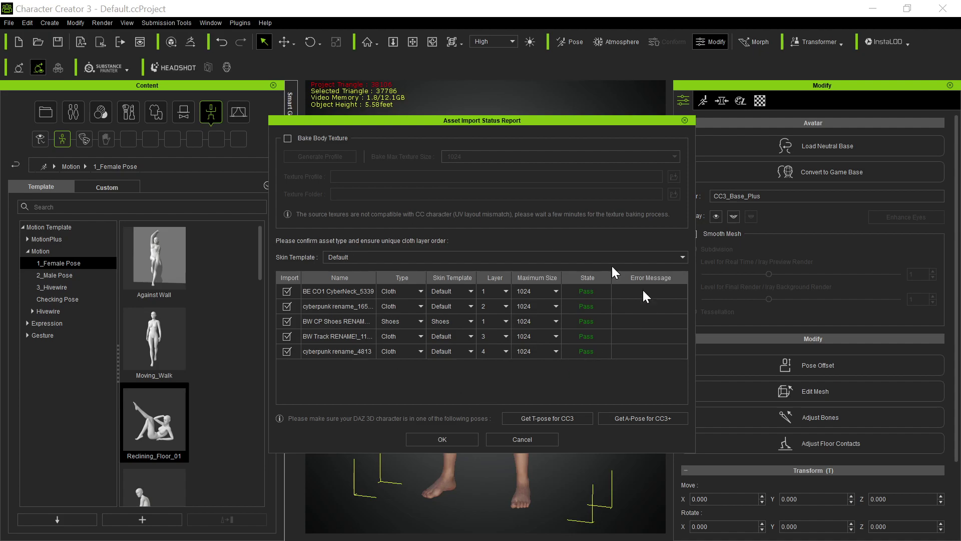
pyautogui.click(442, 440)
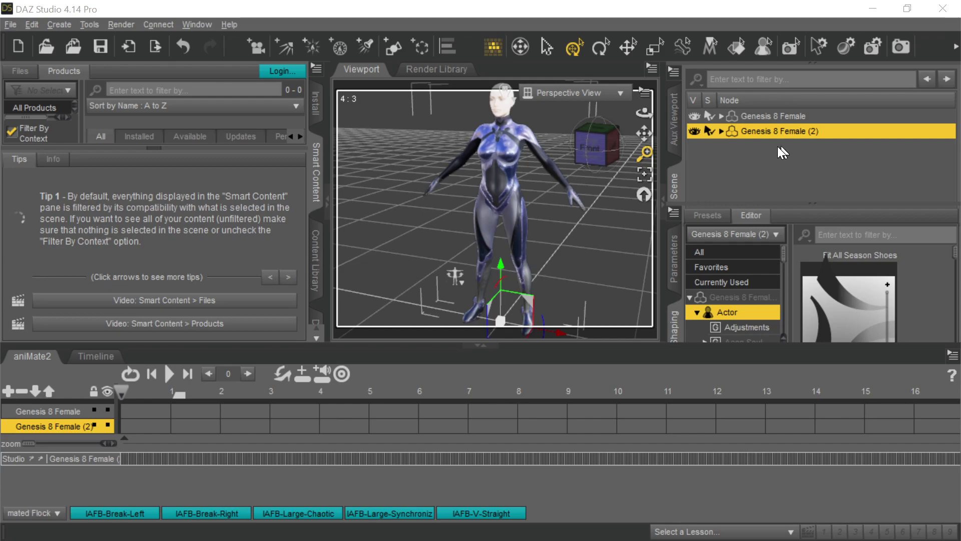
# Step: In DAZ Studio, undo the addition of Genesis 8 Female (2) and dress Genesis 8 Female in the BW C01 neckpiece, jacket, shoes, track and top
pyautogui.click(694, 131)
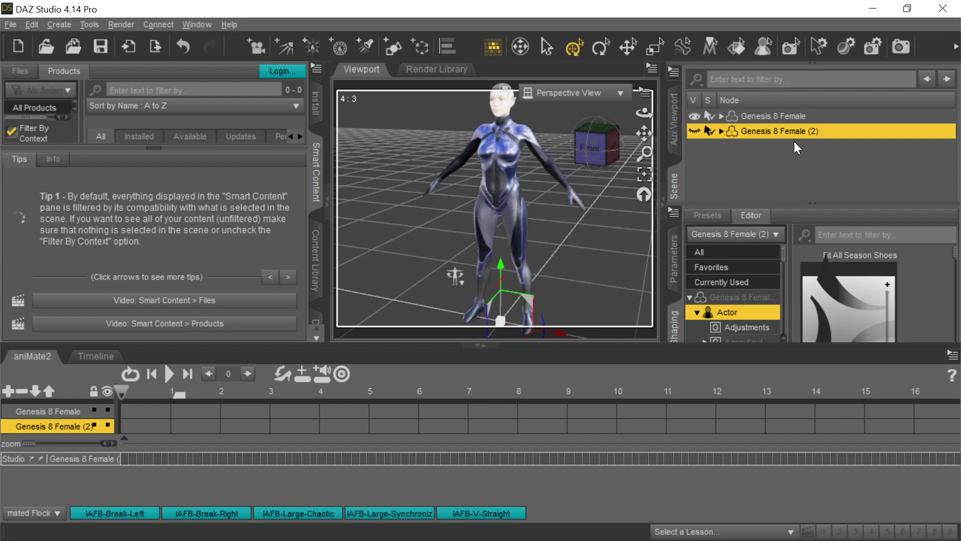
pyautogui.click(693, 132)
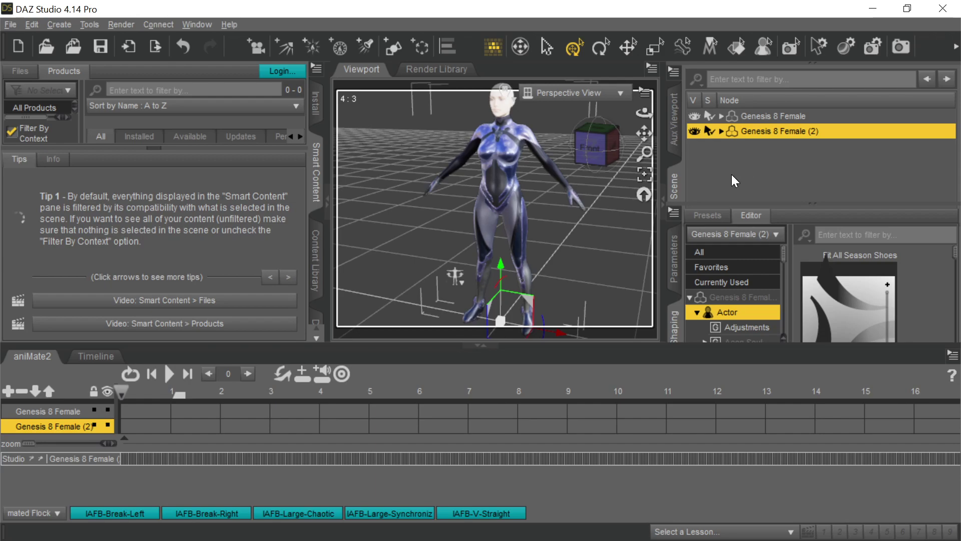
pyautogui.hotkey('ctrl', 'z')
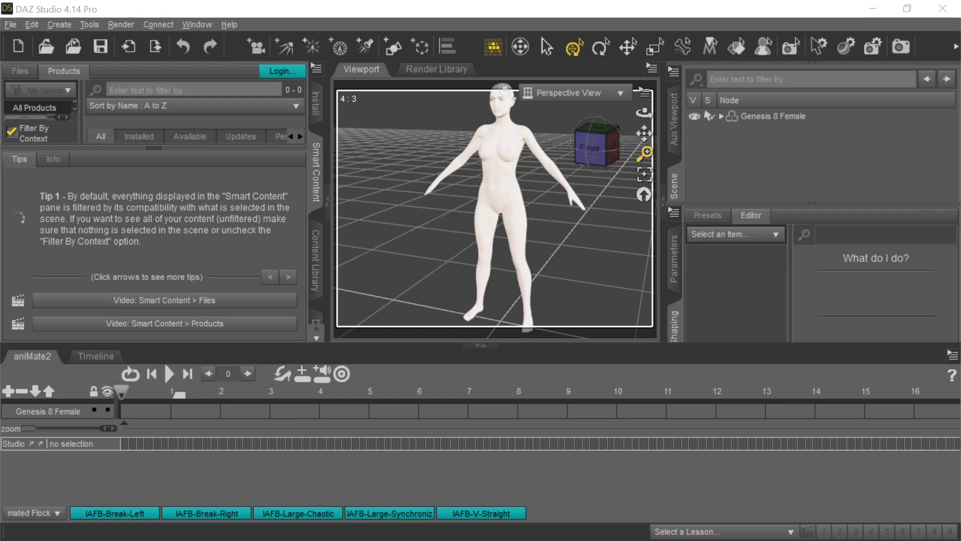
pyautogui.moveTo(203, 202); pyautogui.dragTo(498, 190)
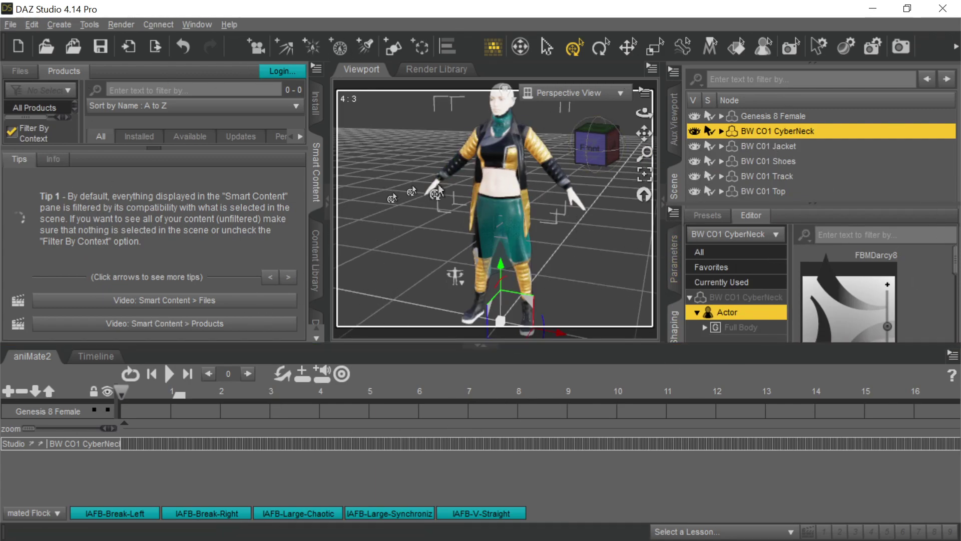
# Step: Start an Autodesk FBX export of the dressed figure as CyberPunk.fbx, agreeing to replace the existing file
pyautogui.click(12, 25)
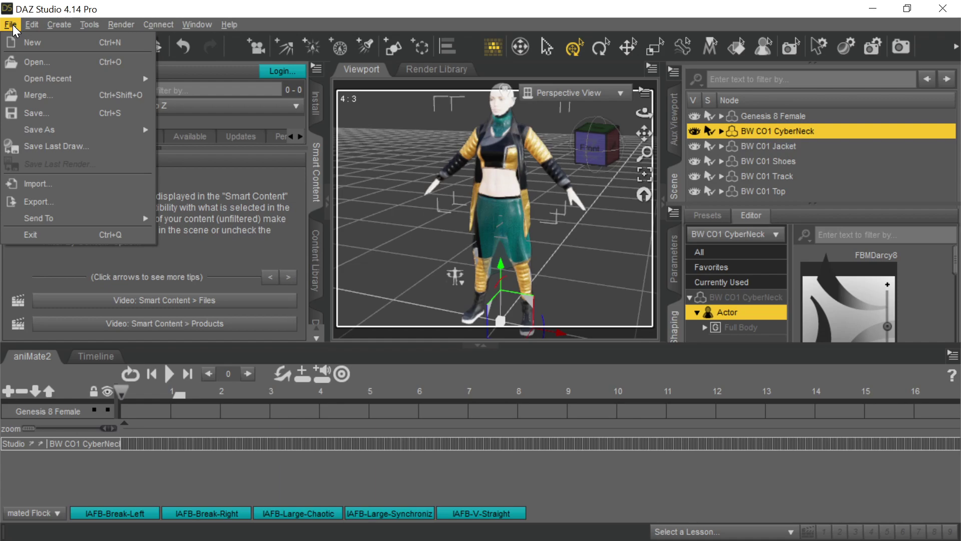
pyautogui.click(35, 200)
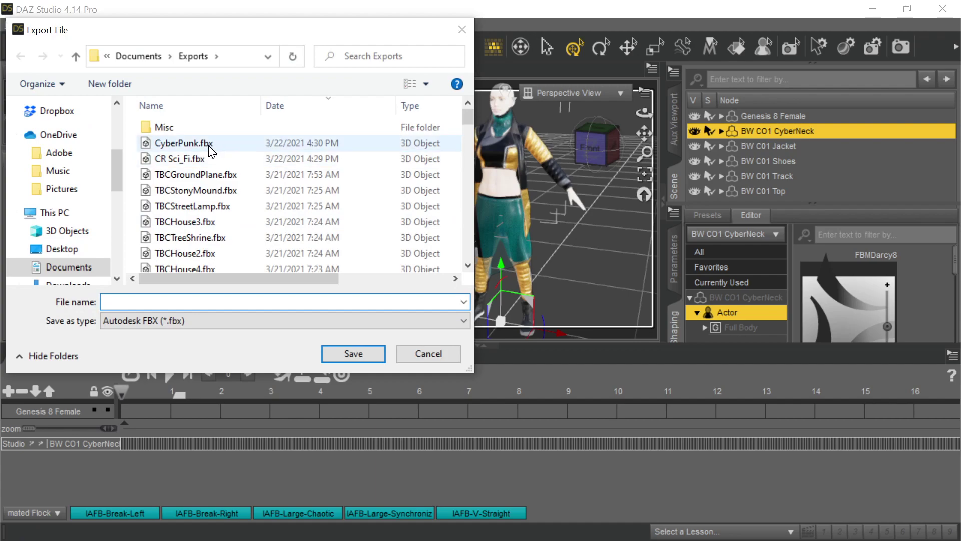
pyautogui.click(209, 146)
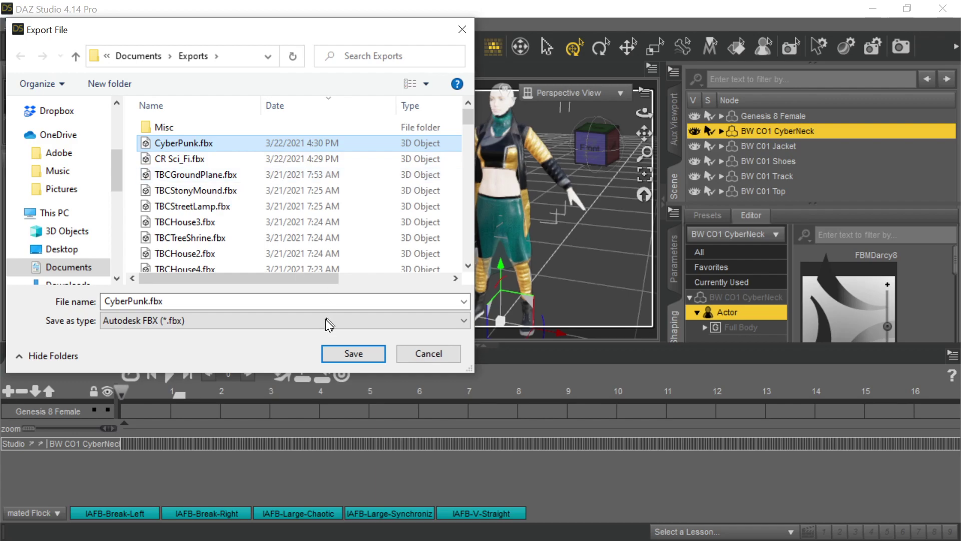
pyautogui.click(355, 353)
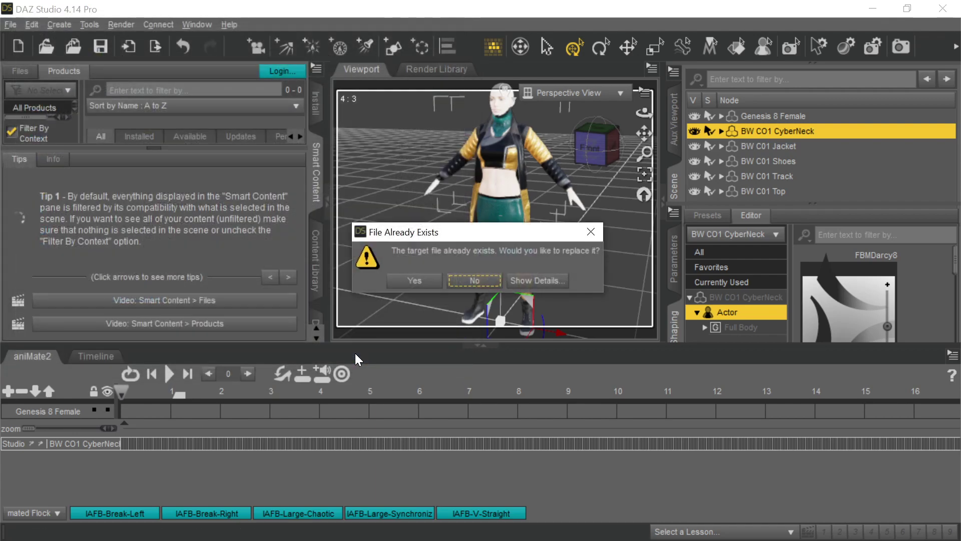
pyautogui.click(415, 280)
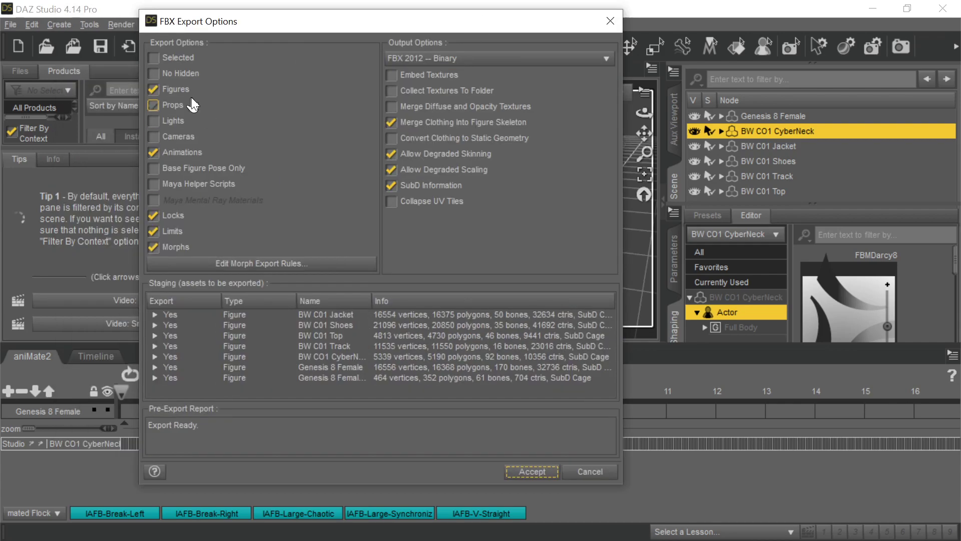
# Step: Examine the FBX export options for figures, props, morphs, clothing merging, degraded skinning and SubD, and cancel the export
pyautogui.click(189, 104)
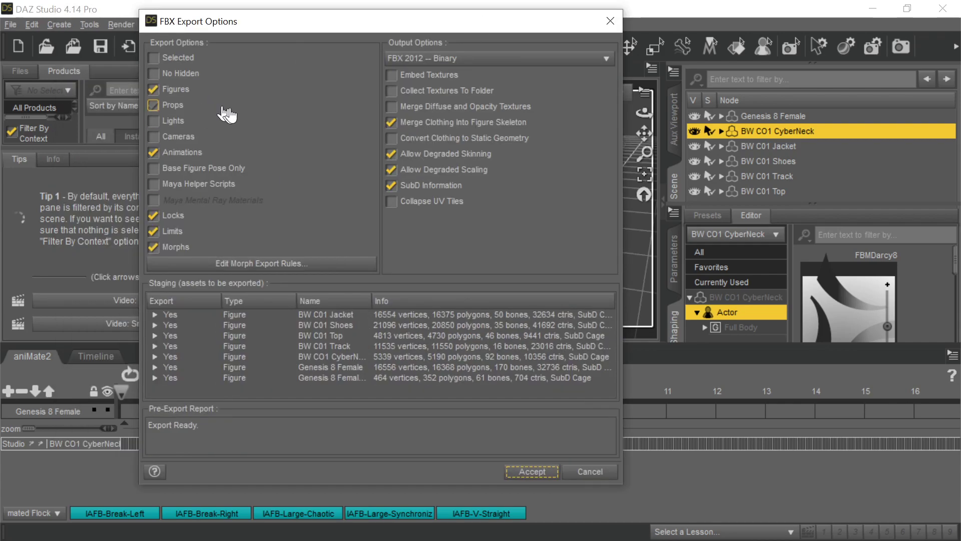
pyautogui.click(222, 106)
pyautogui.click(232, 88)
pyautogui.click(227, 95)
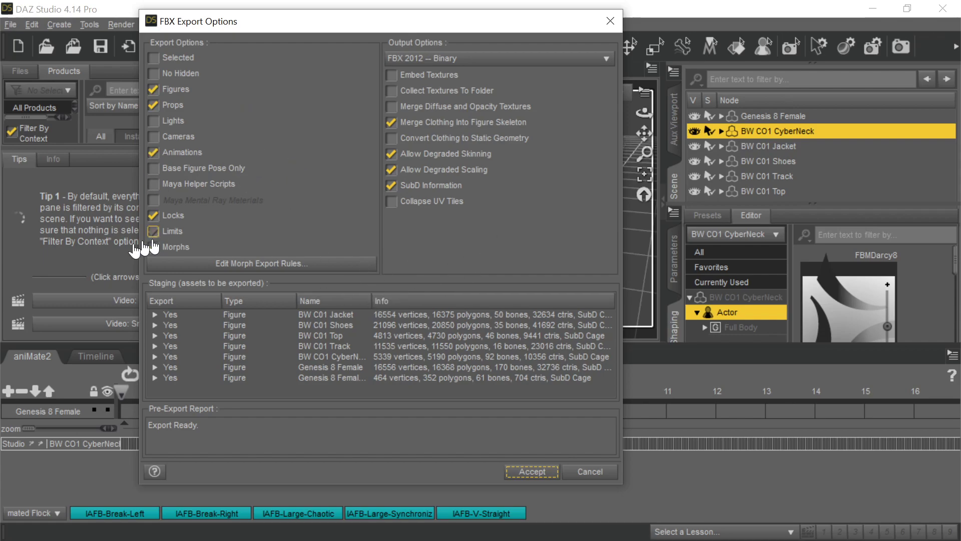
pyautogui.click(511, 186)
pyautogui.click(513, 186)
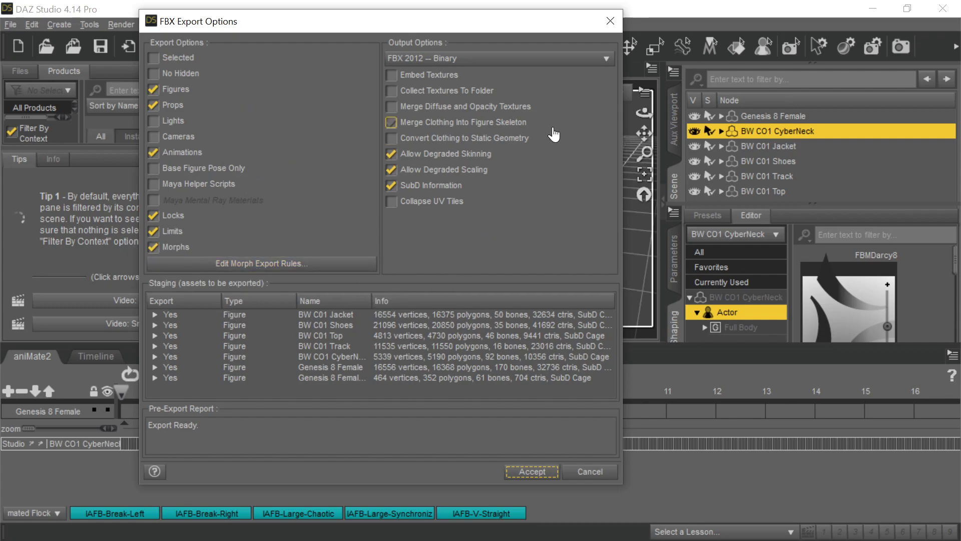
pyautogui.click(552, 169)
pyautogui.click(498, 168)
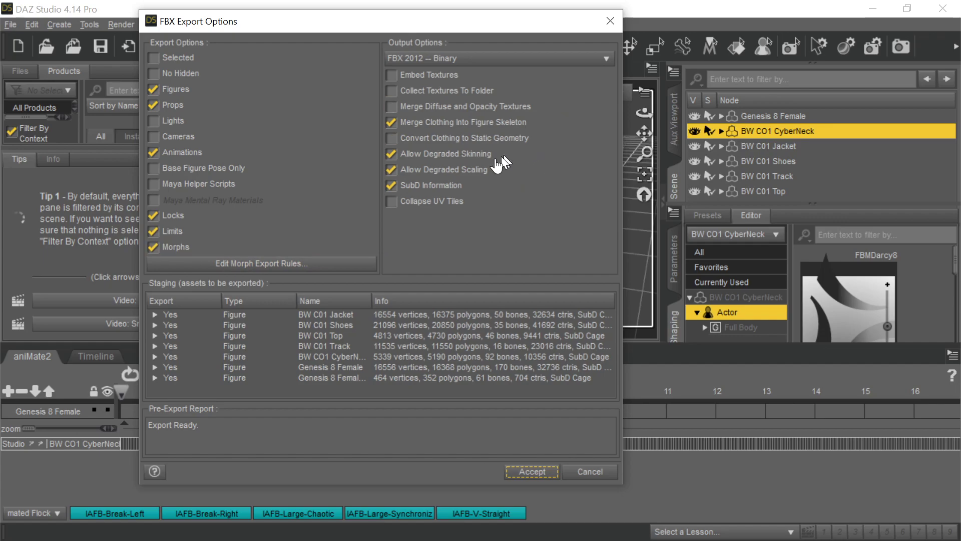
pyautogui.click(495, 159)
pyautogui.click(496, 155)
pyautogui.click(499, 170)
pyautogui.click(499, 172)
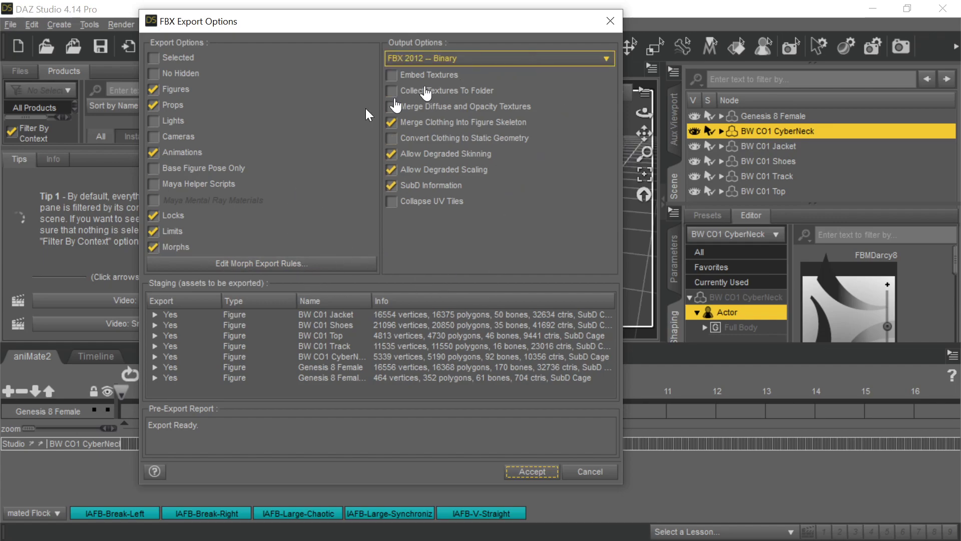
pyautogui.click(552, 156)
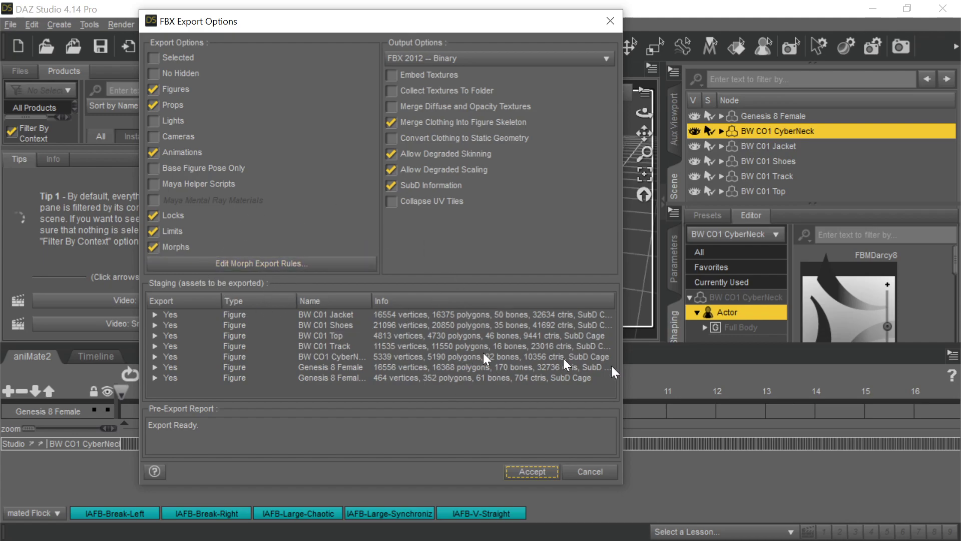
pyautogui.click(590, 471)
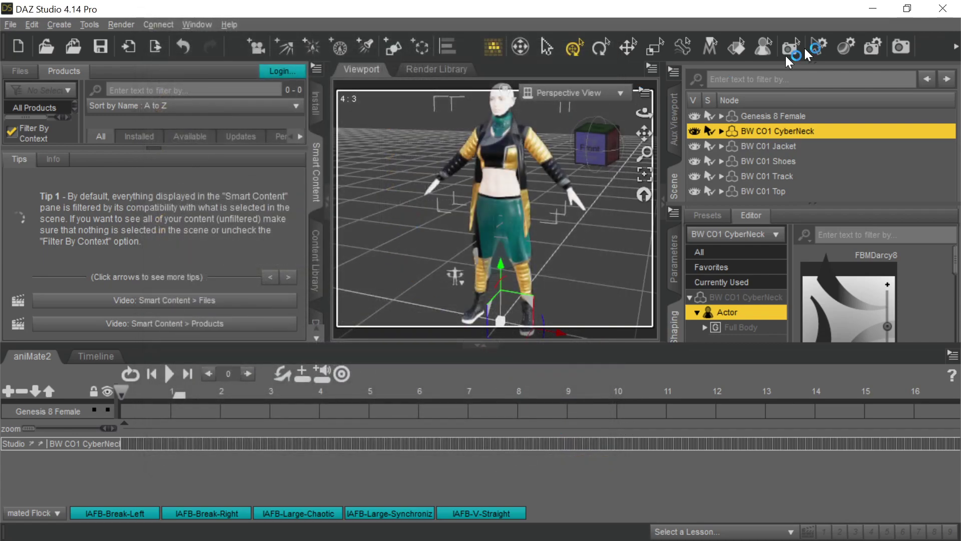
# Step: Switch back to Character Creator 3 and apply the Reclining_Floor_01 female pose to the imported character
pyautogui.click(872, 9)
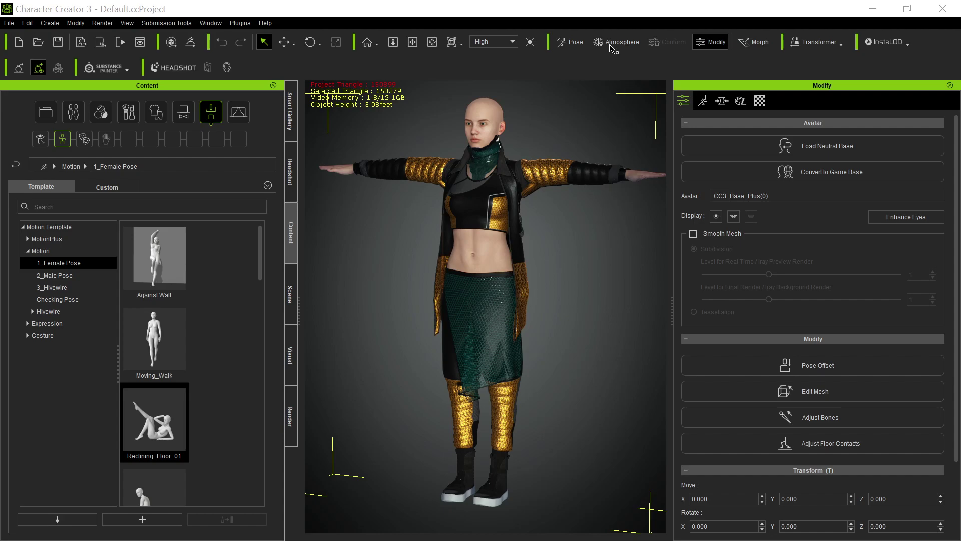
pyautogui.press('BackSpace')
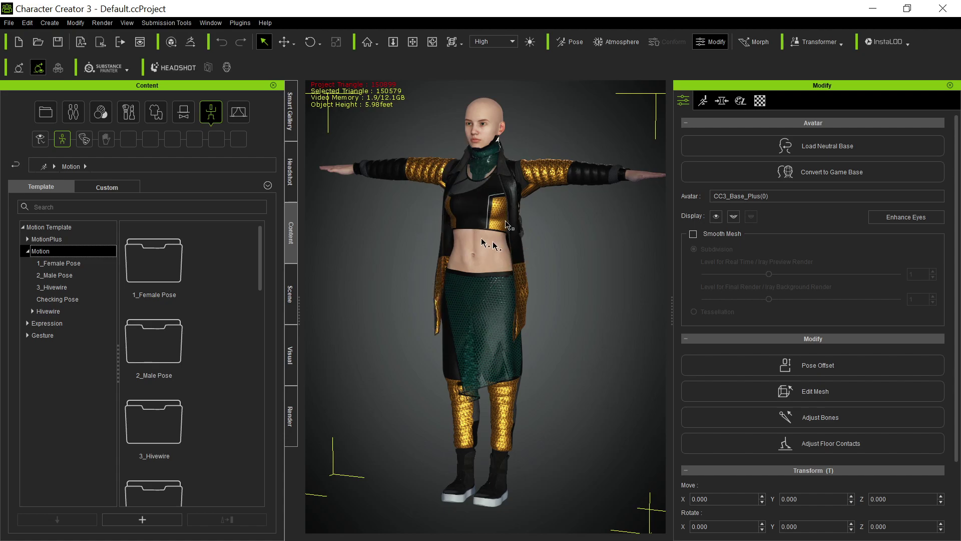
pyautogui.doubleClick(160, 263)
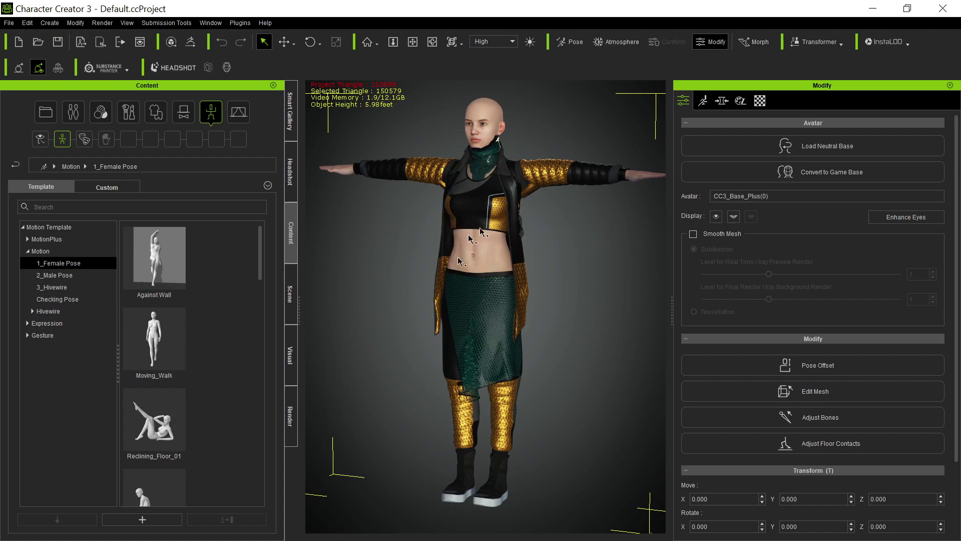
pyautogui.doubleClick(131, 422)
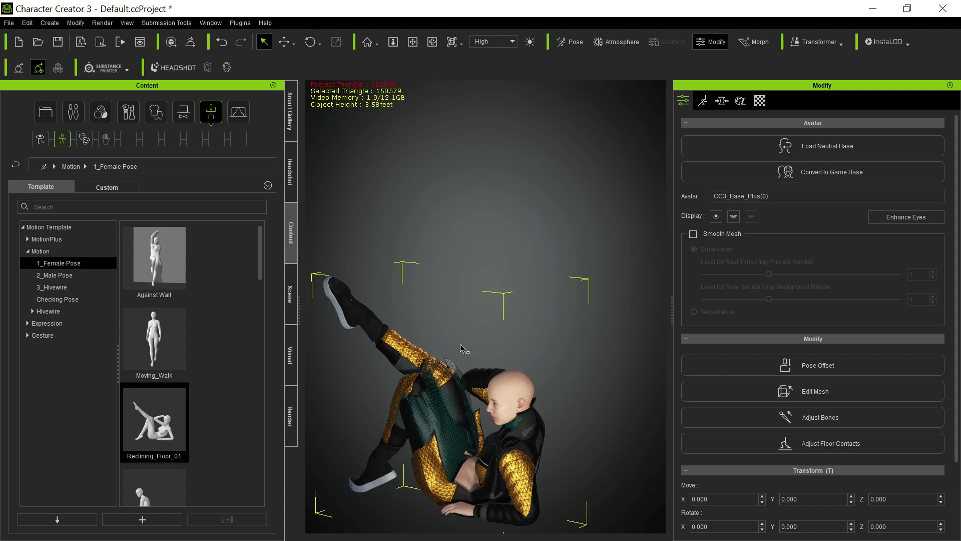
pyautogui.moveTo(460, 349); pyautogui.dragTo(642, 245, button='middle')
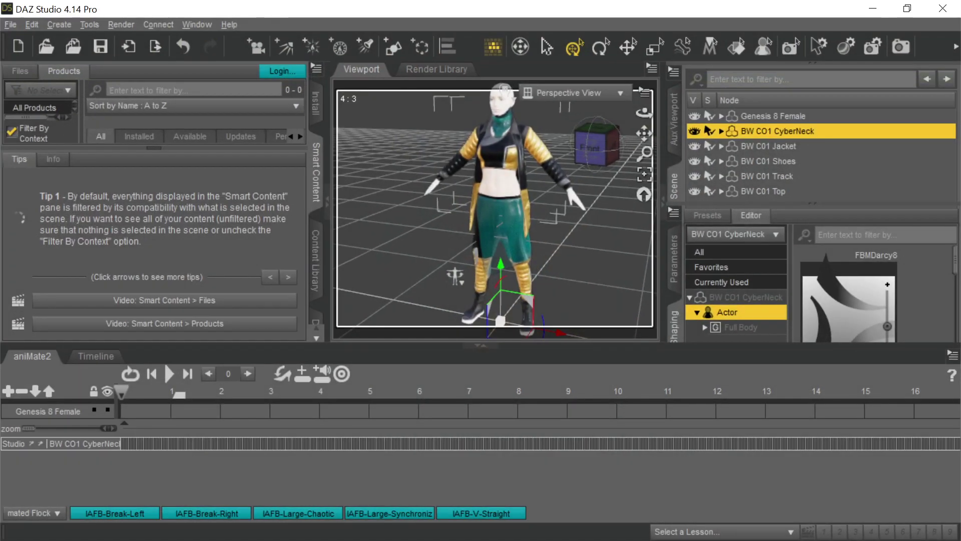
pyautogui.click(500, 317)
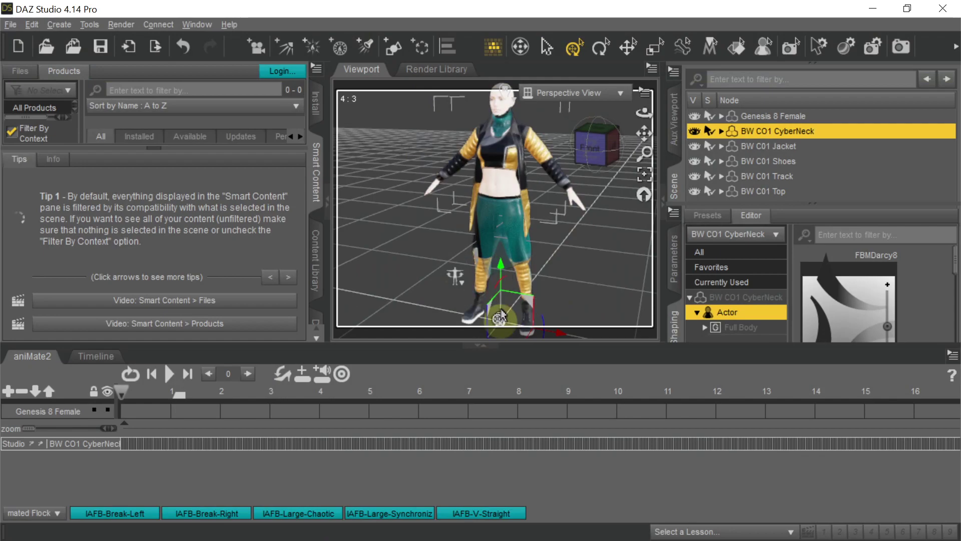